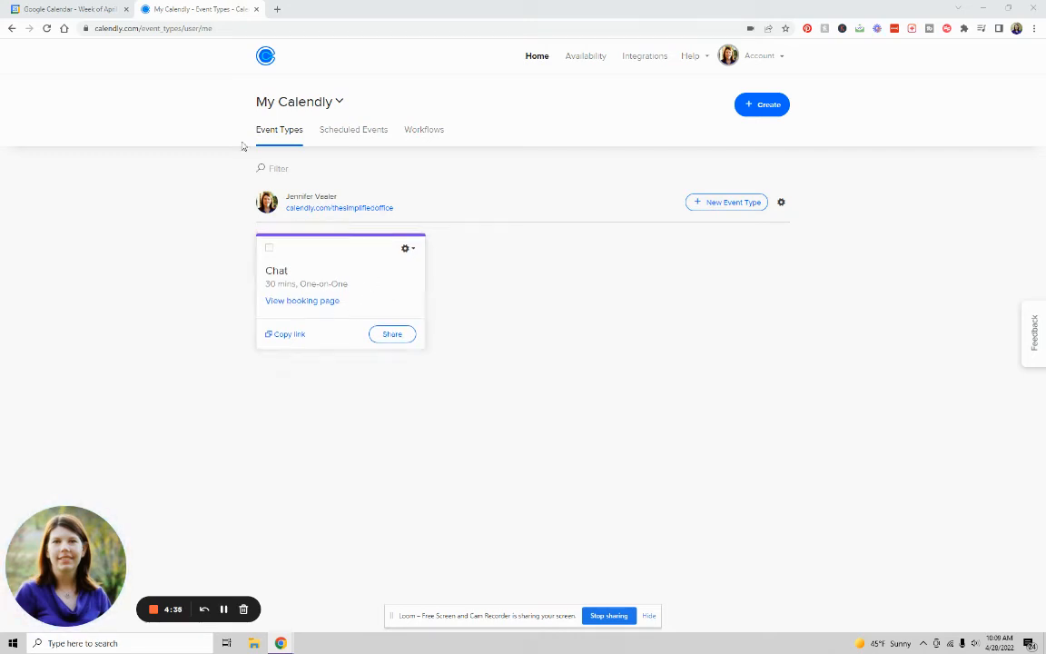
# Open the Chat event type, review its name, locations, description, link and color under the event details, and save the section.
pyautogui.click(371, 291)
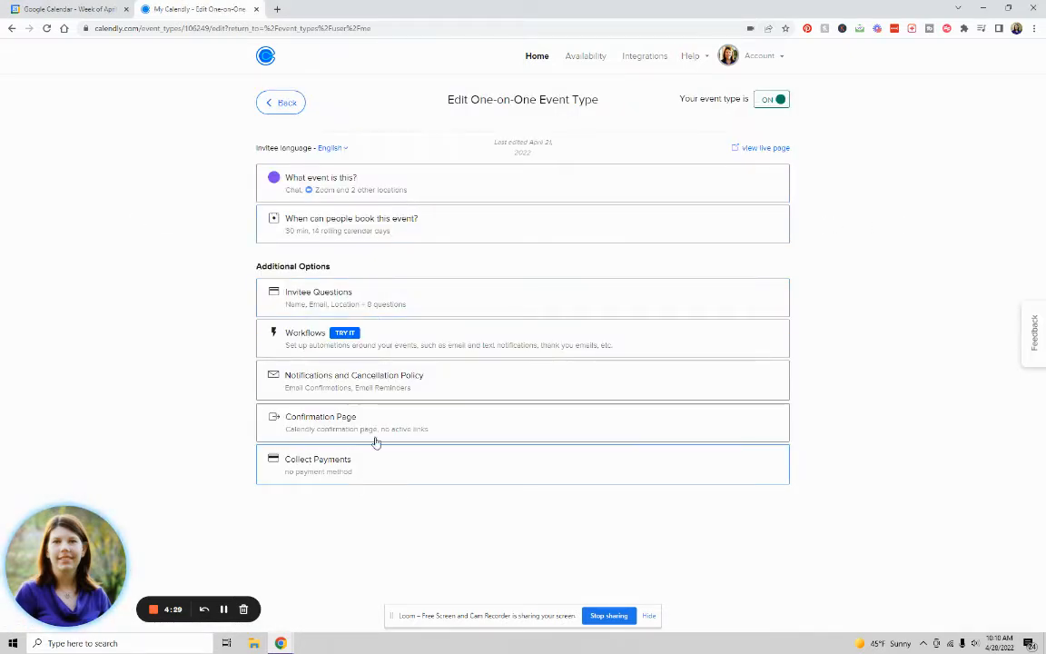
pyautogui.click(529, 189)
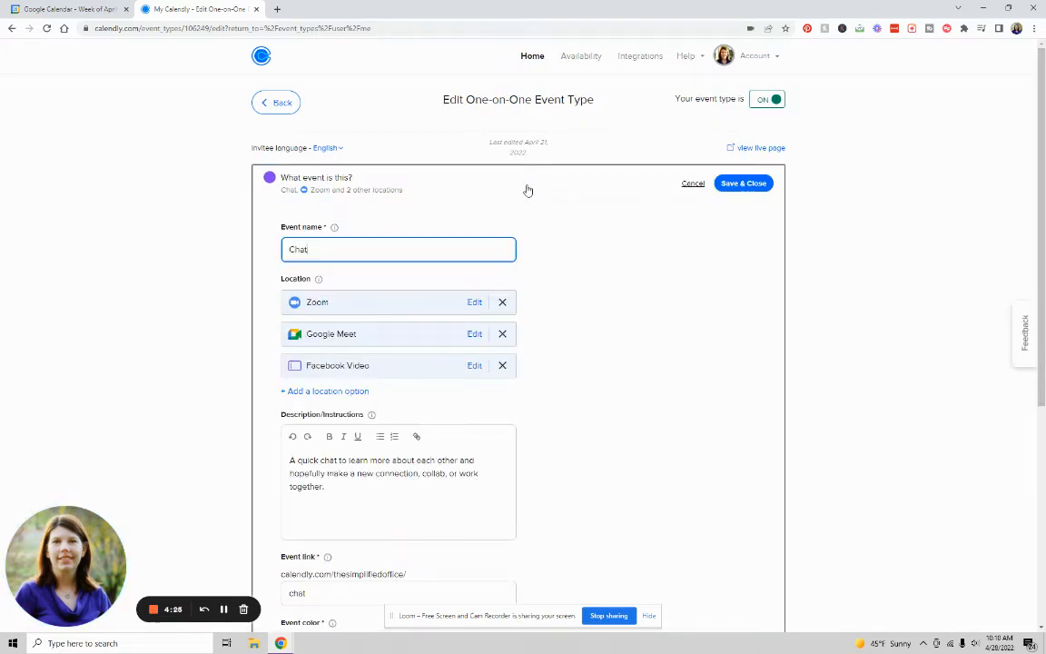
pyautogui.click(810, 256)
pyautogui.scroll(-2, 614, 269)
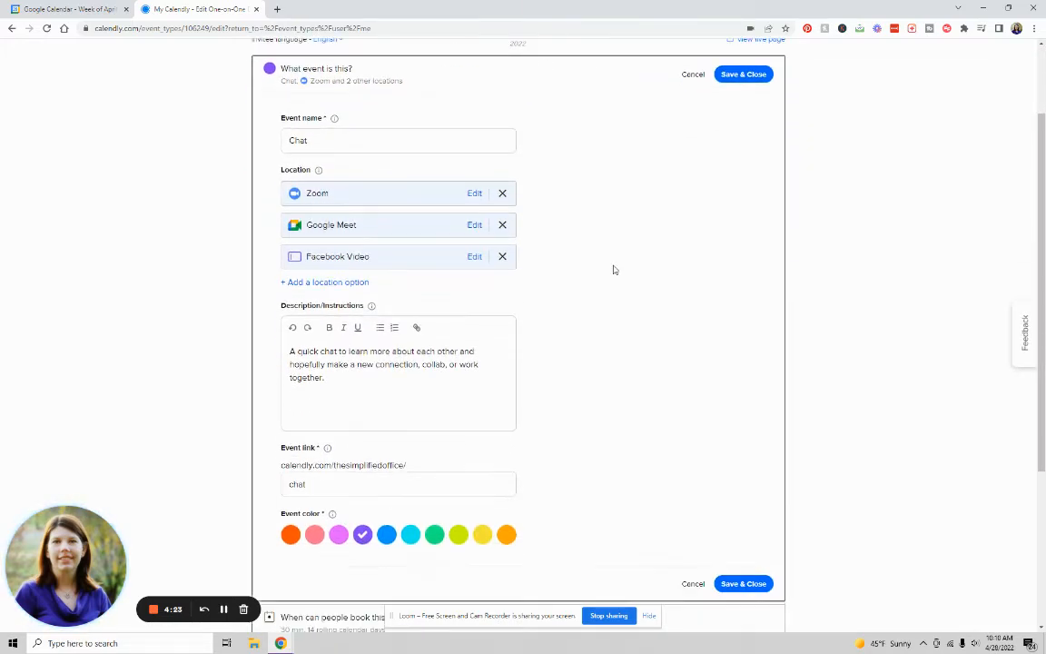
pyautogui.scroll(2, 614, 268)
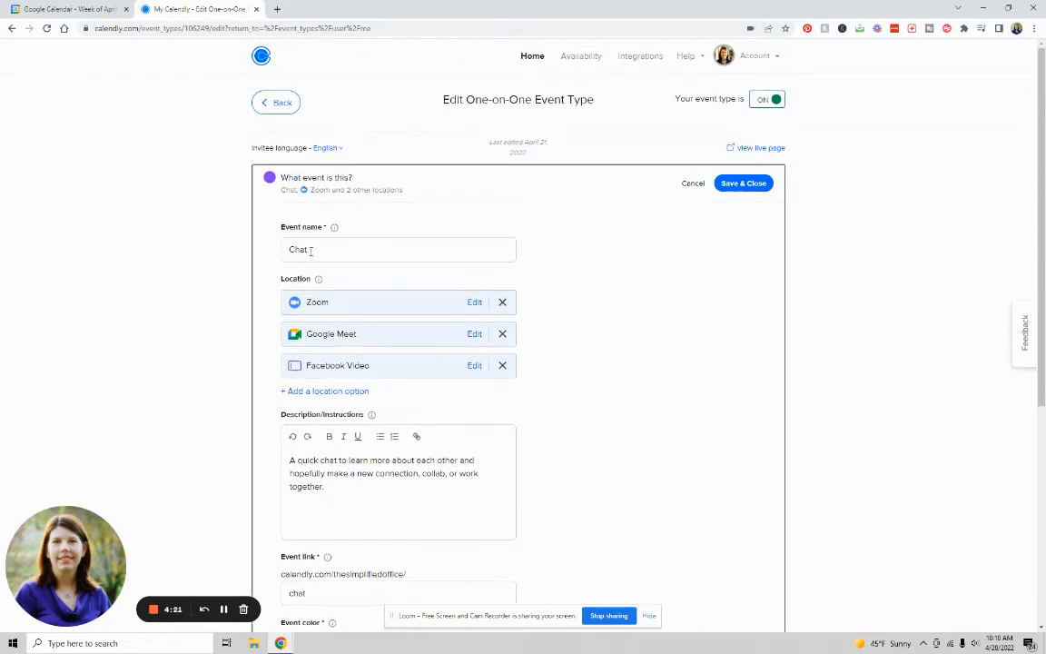
pyautogui.scroll(-2, 384, 268)
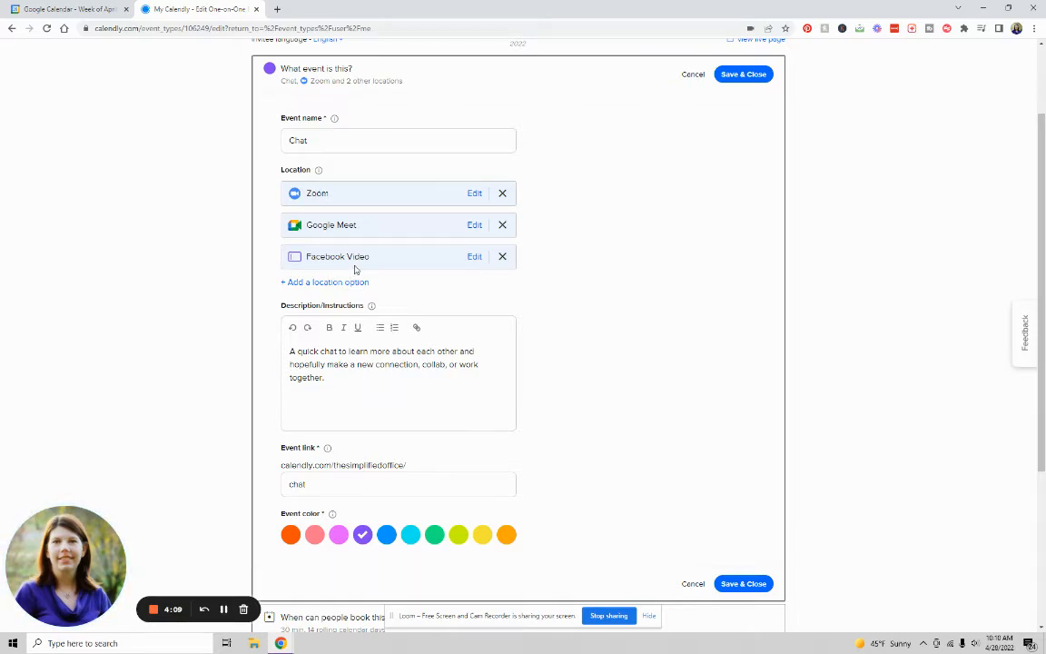
pyautogui.scroll(-2, 609, 253)
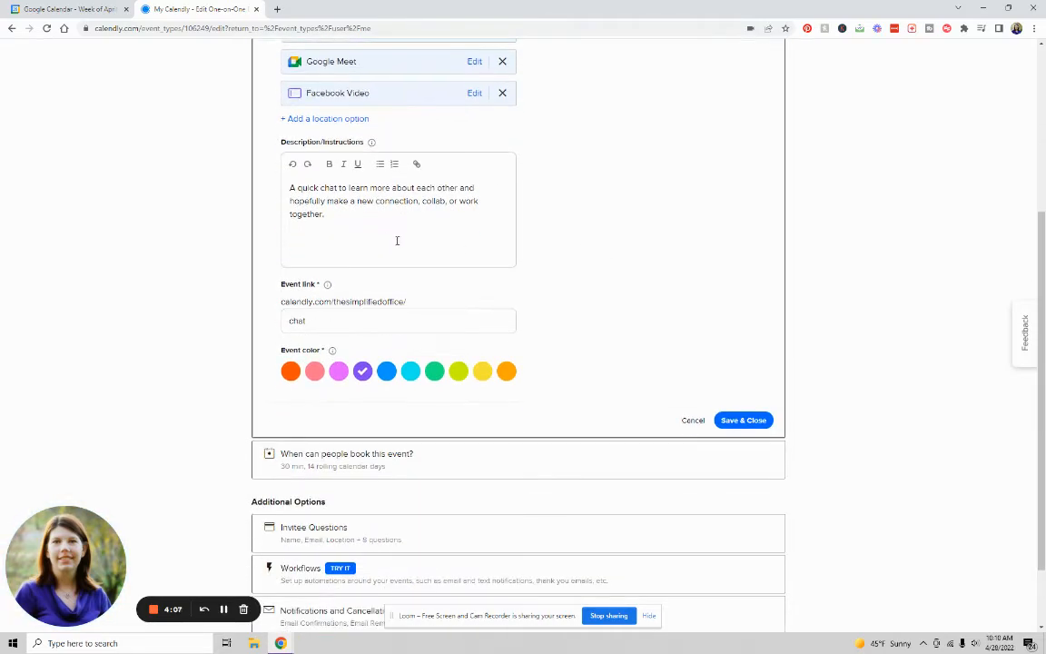
pyautogui.scroll(-1, 604, 214)
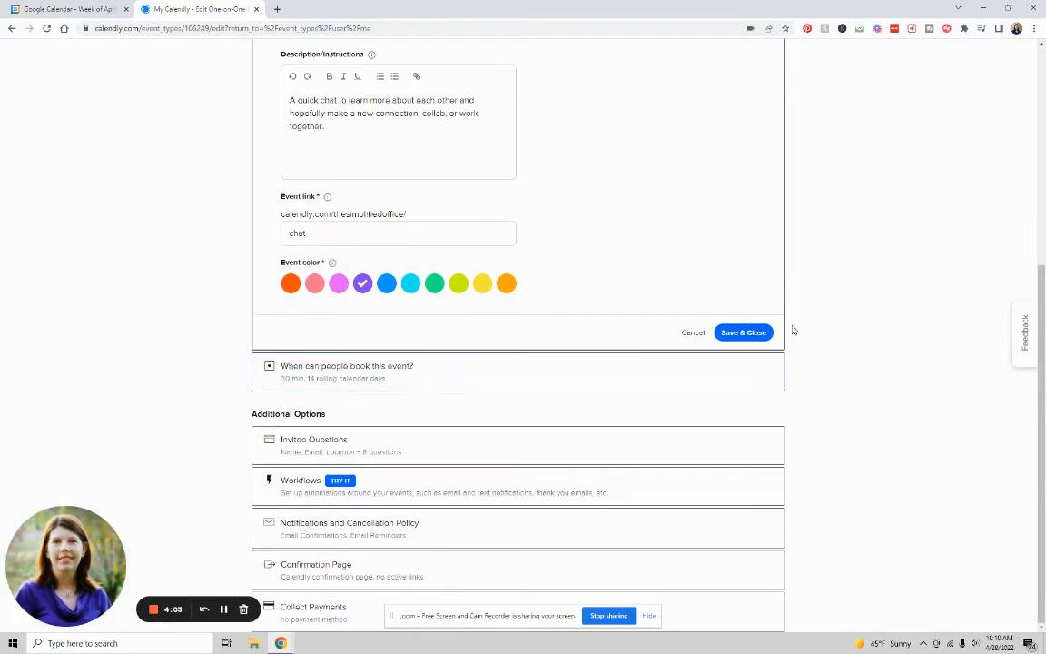
pyautogui.click(741, 333)
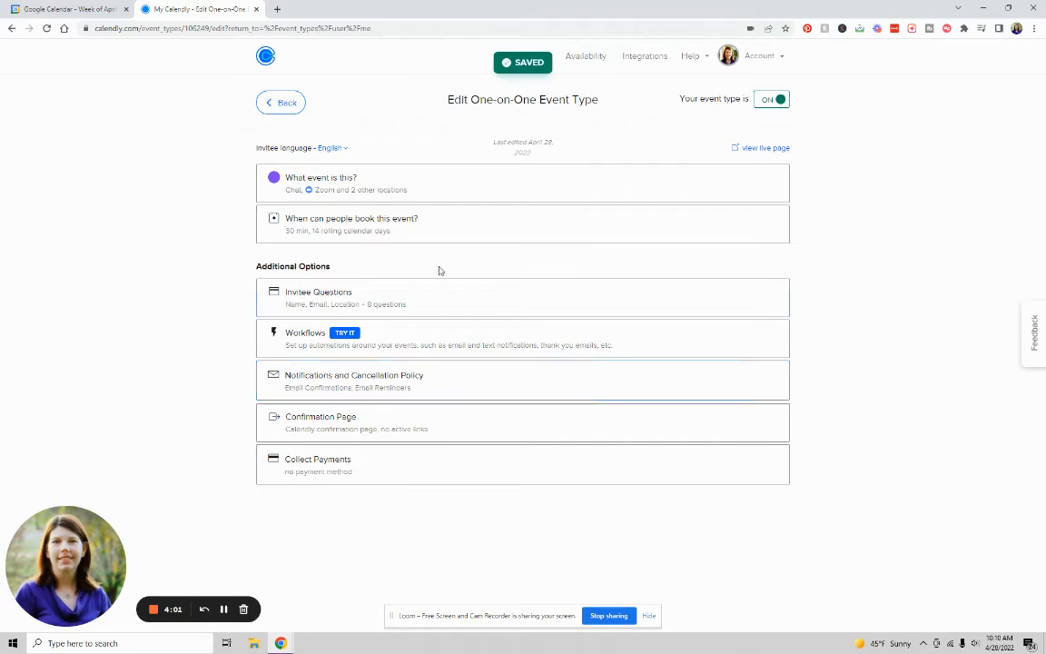
# Open the settings for when people can book the event and examine the date range's calendar-day and business-day options.
pyautogui.click(477, 229)
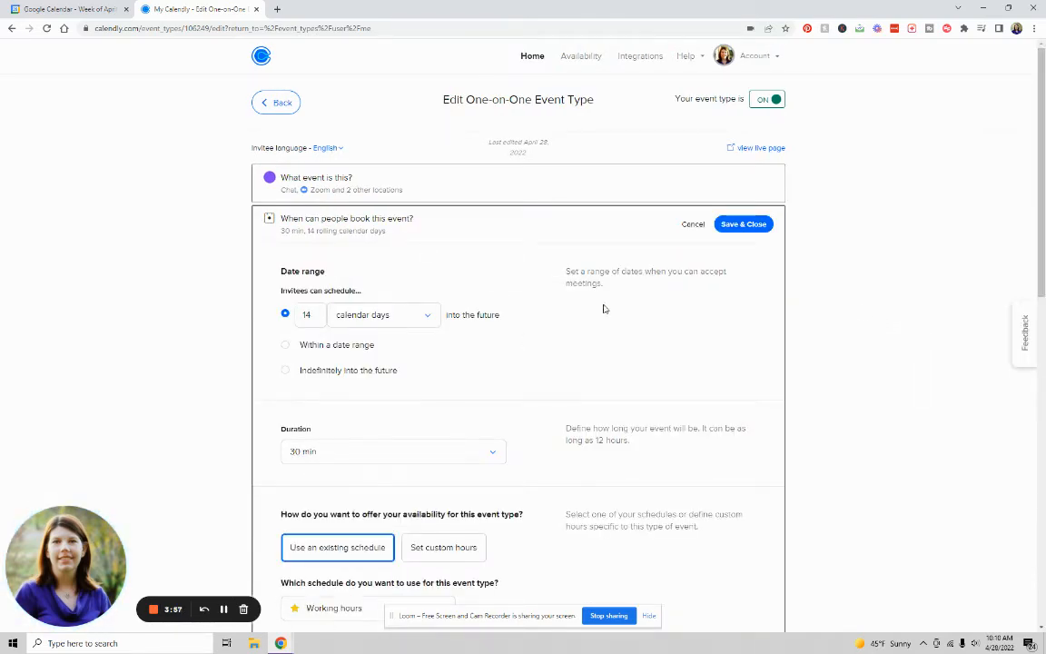
pyautogui.scroll(-2, 535, 298)
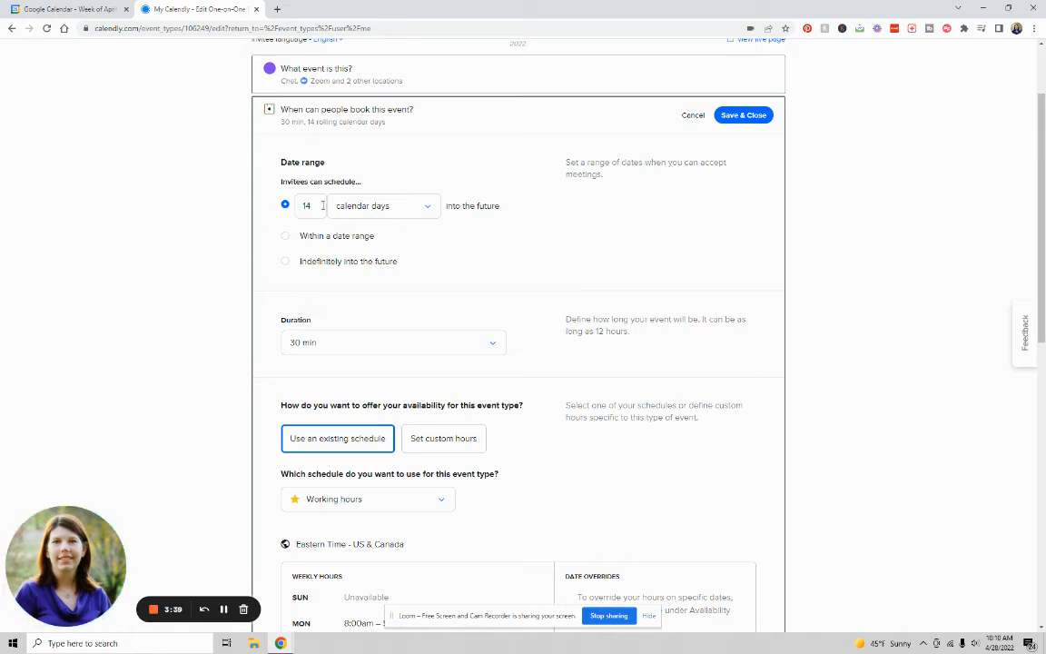
pyautogui.click(423, 209)
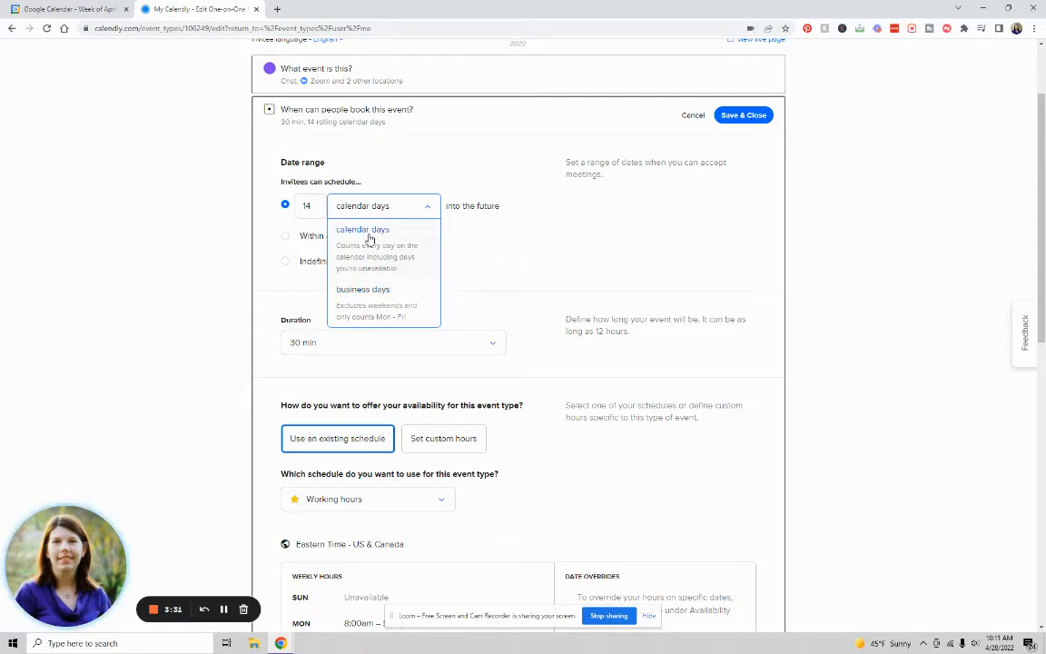
pyautogui.click(334, 218)
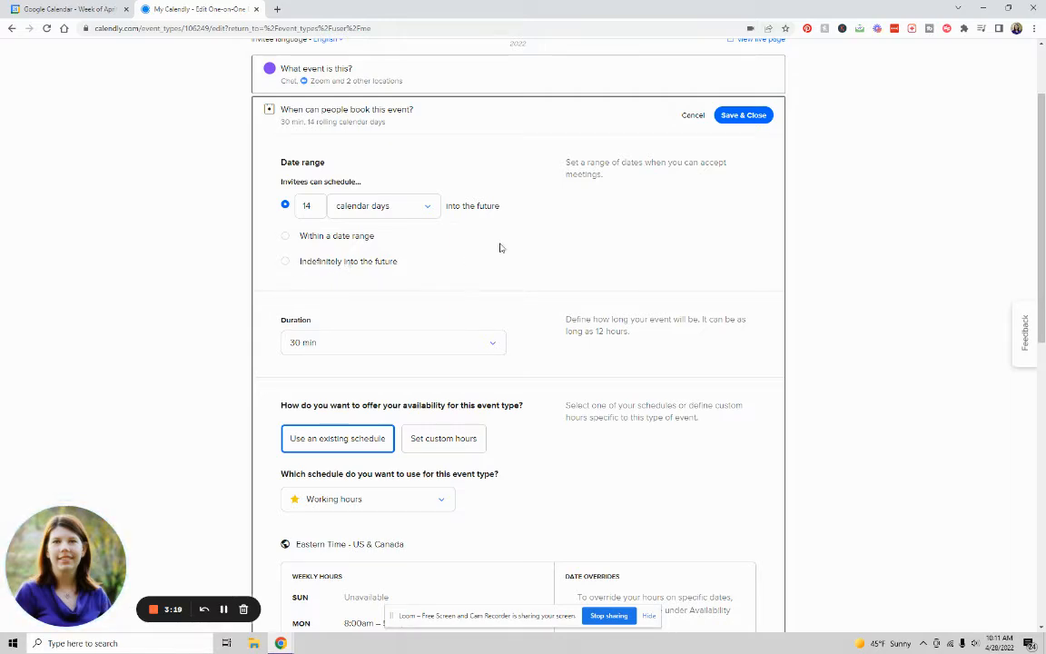
# Choose the existing Working hours schedule as the availability for this event type.
pyautogui.scroll(-1, 594, 237)
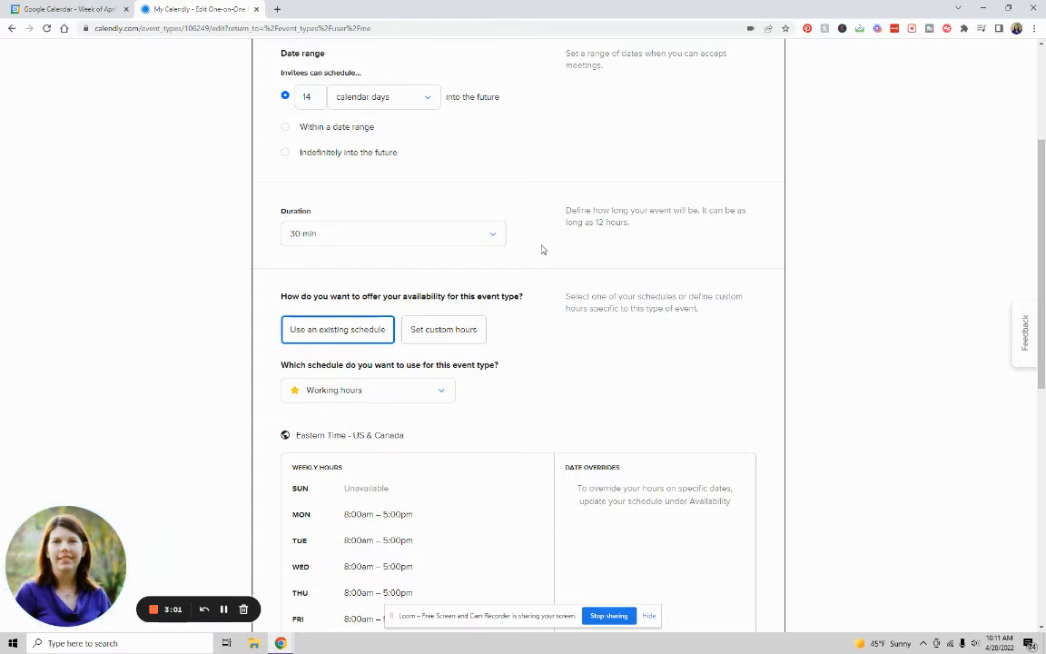
pyautogui.scroll(-1, 542, 249)
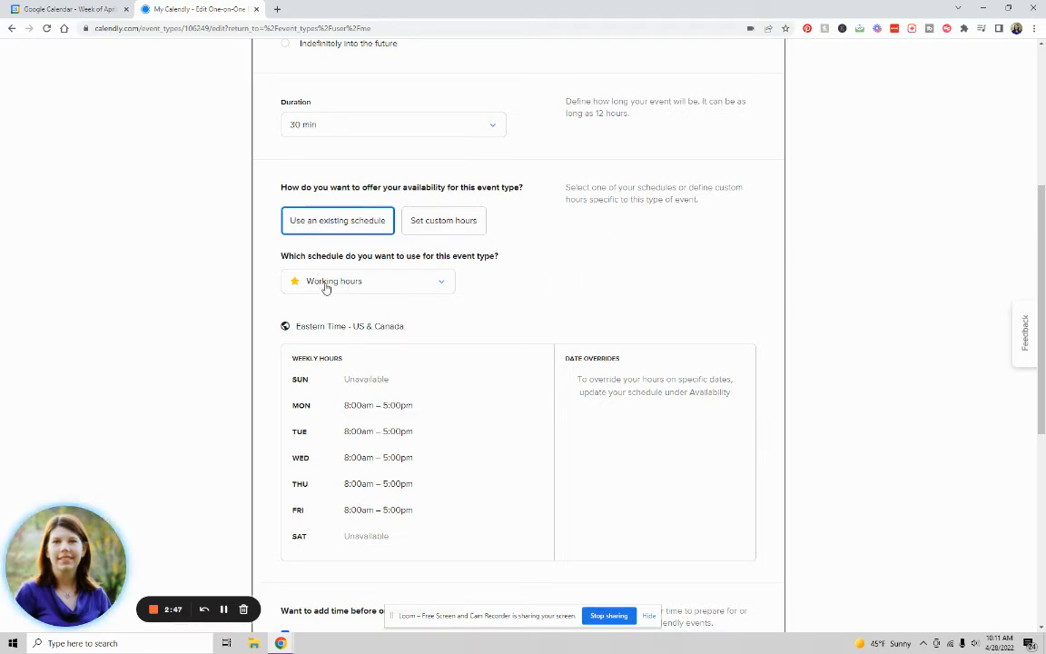
pyautogui.click(432, 285)
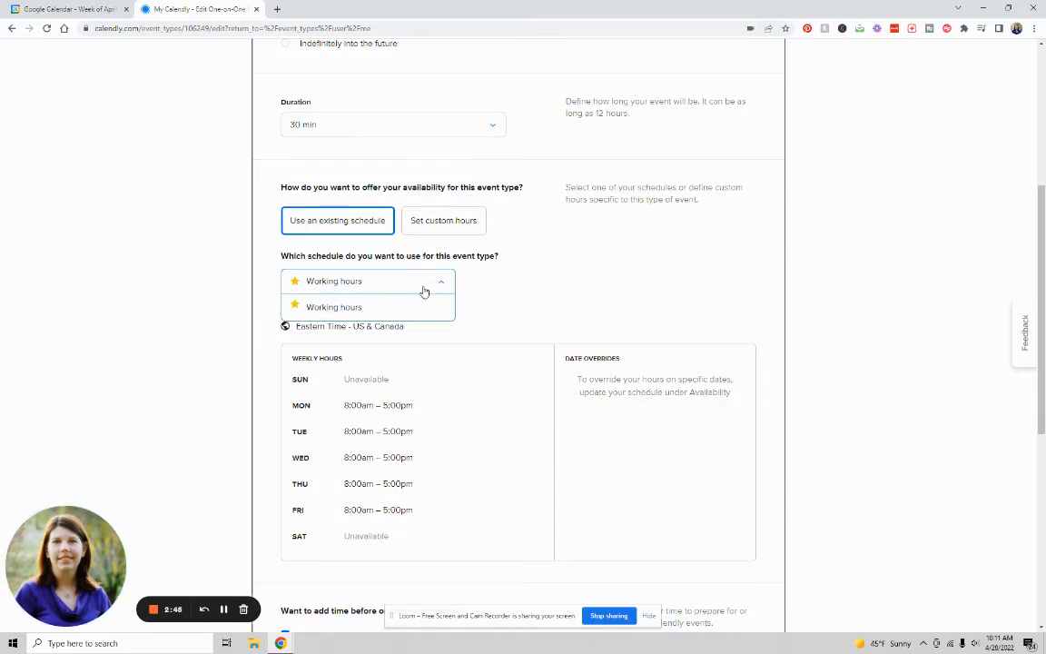
pyautogui.click(404, 306)
pyautogui.scroll(-2, 563, 273)
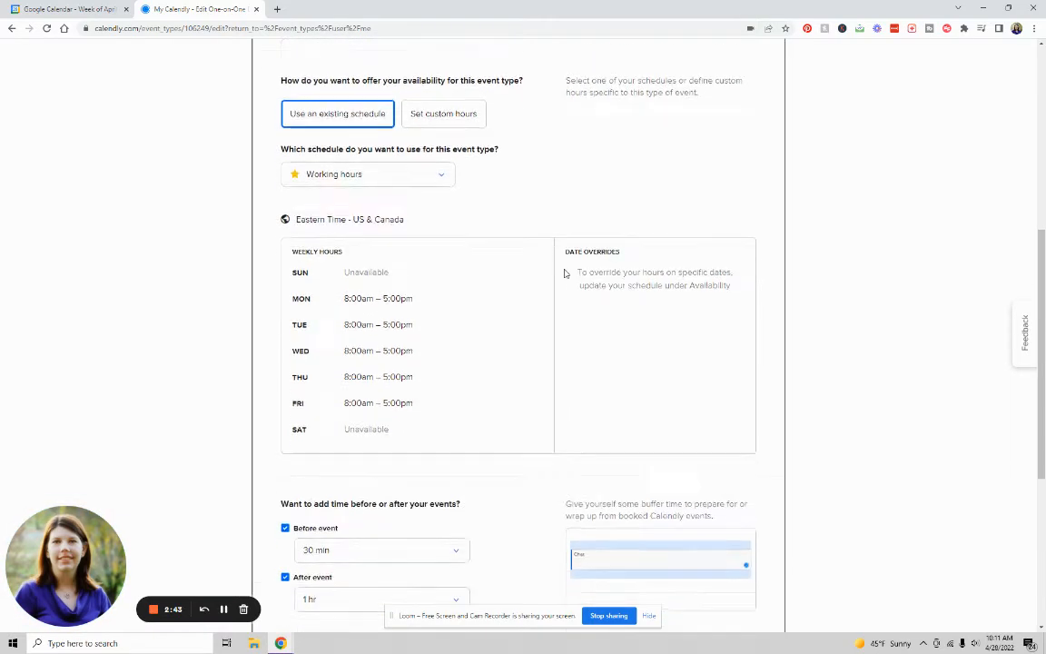
# Examine the weekly hours, the date overrides note and the buffer times before and after the event.
pyautogui.scroll(-1, 427, 273)
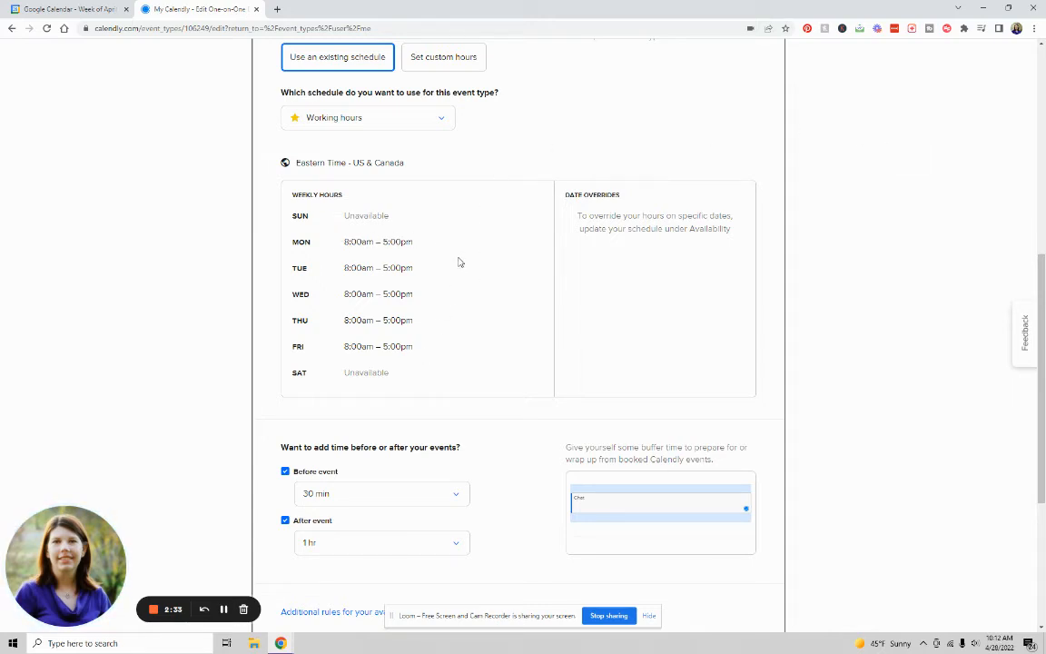
pyautogui.scroll(-2, 455, 247)
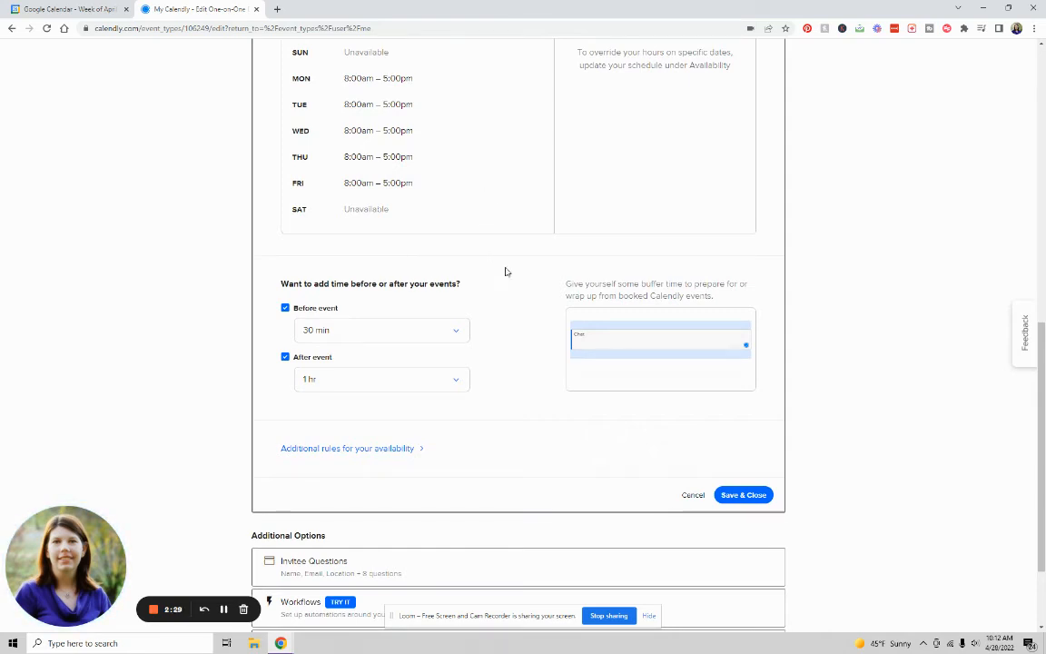
pyautogui.scroll(1, 494, 286)
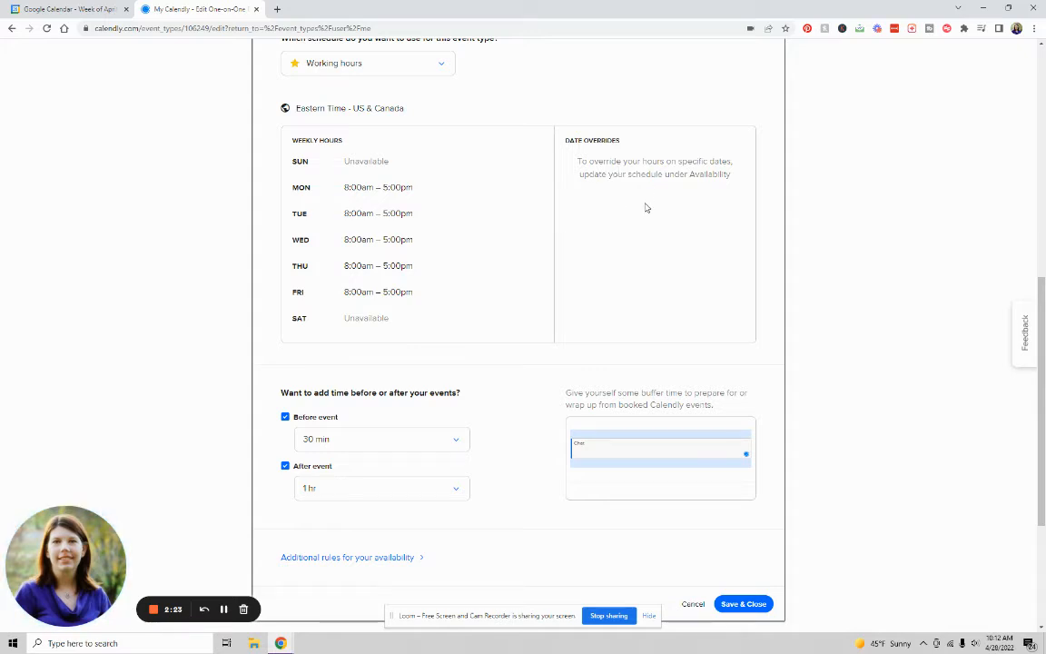
pyautogui.scroll(1, 645, 209)
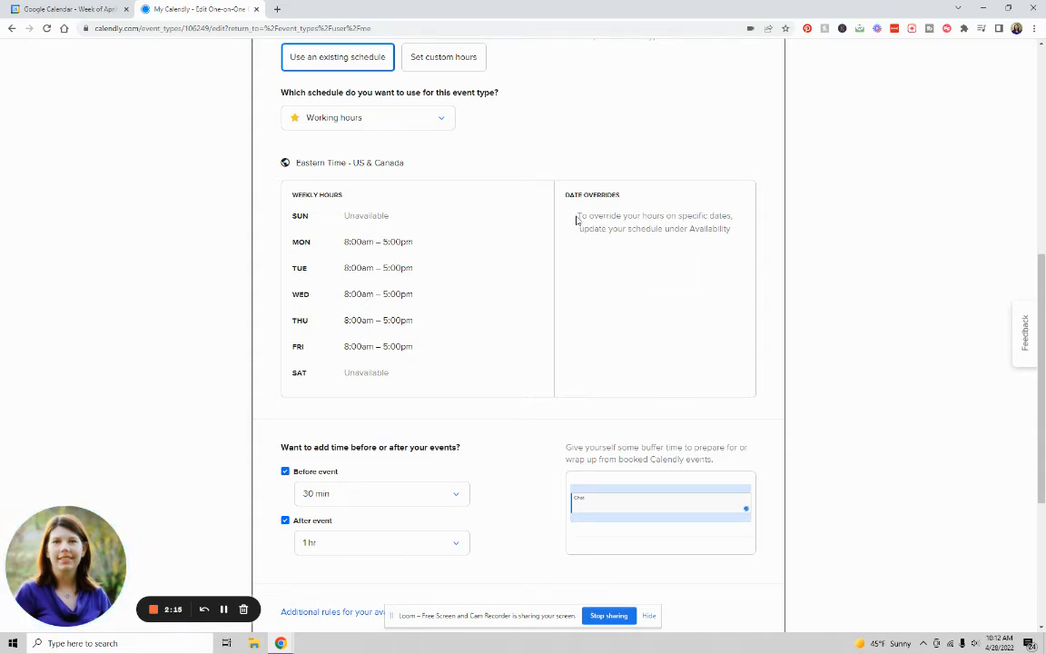
pyautogui.moveTo(577, 215); pyautogui.dragTo(732, 235)
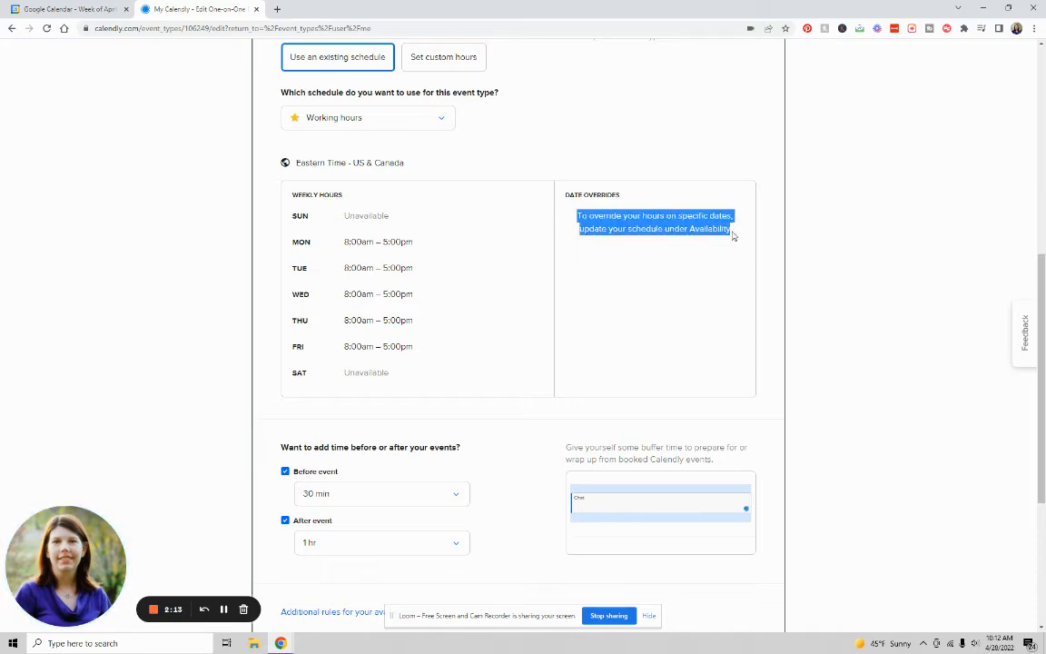
pyautogui.doubleClick(616, 246)
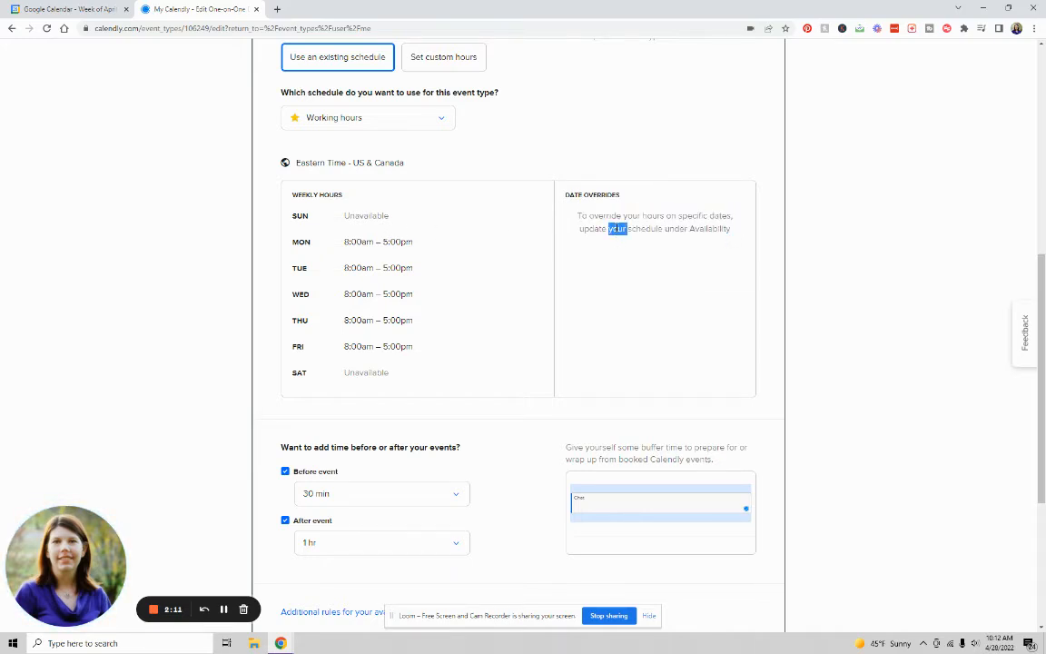
pyautogui.click(616, 228)
pyautogui.scroll(-3, 563, 303)
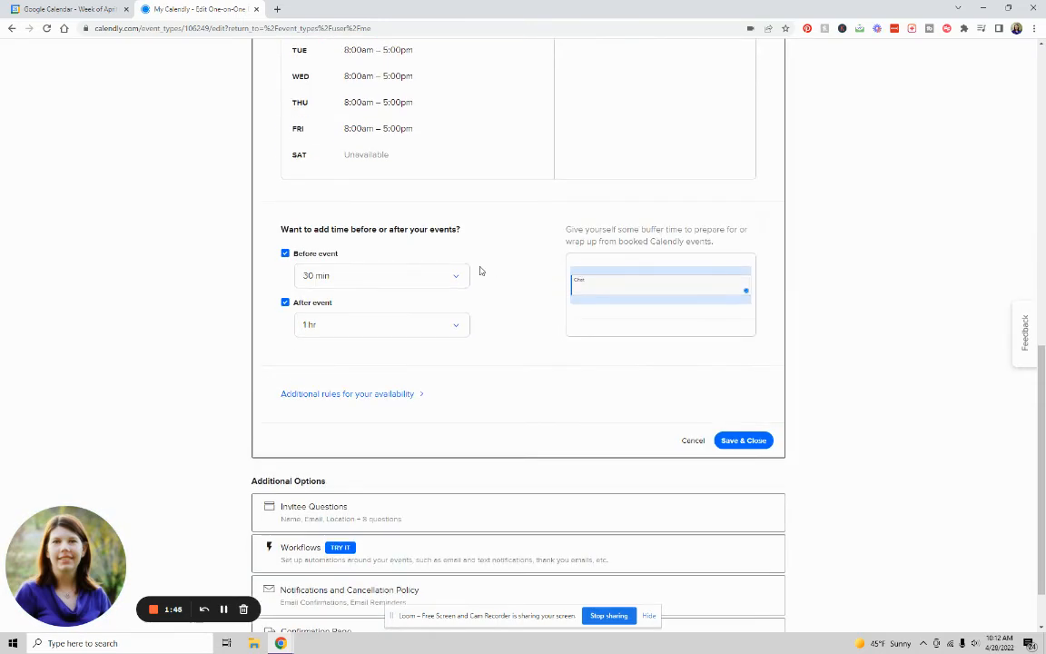
# Expand the additional availability rules, review the start time increments, scheduling conditions, time zone and secret event options, and collapse them.
pyautogui.scroll(-1, 481, 270)
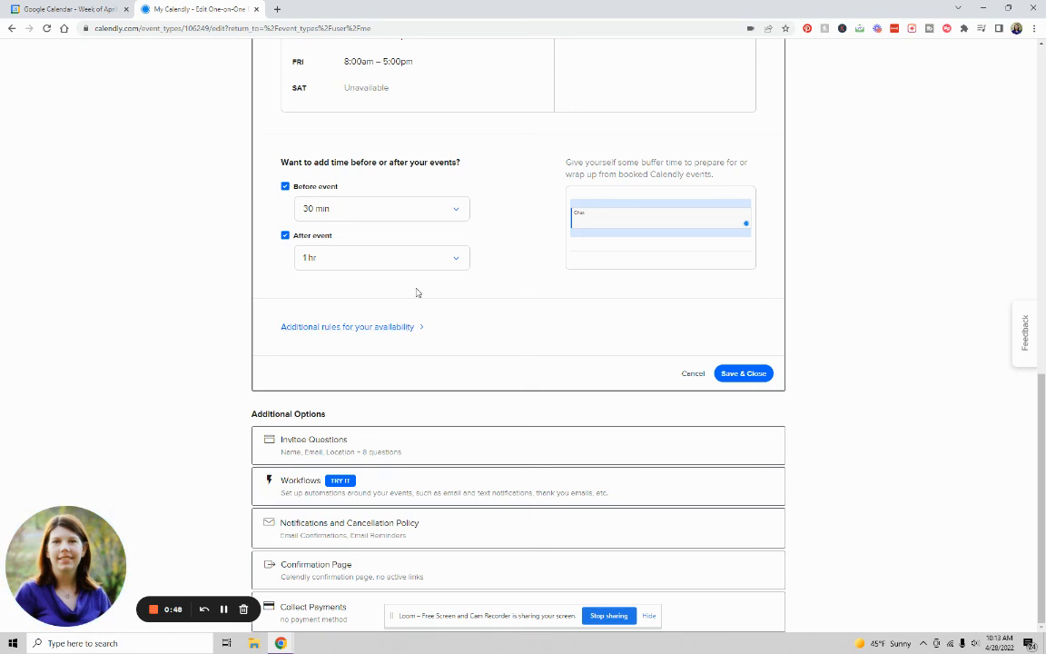
pyautogui.click(369, 327)
pyautogui.scroll(-3, 581, 332)
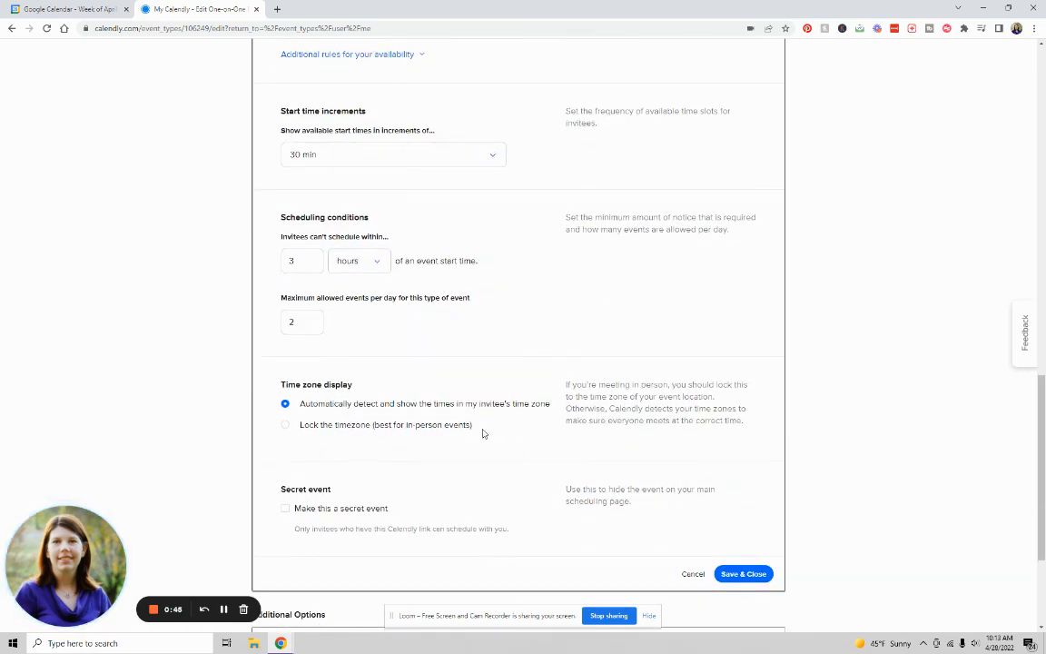
pyautogui.scroll(1, 454, 381)
pyautogui.click(345, 215)
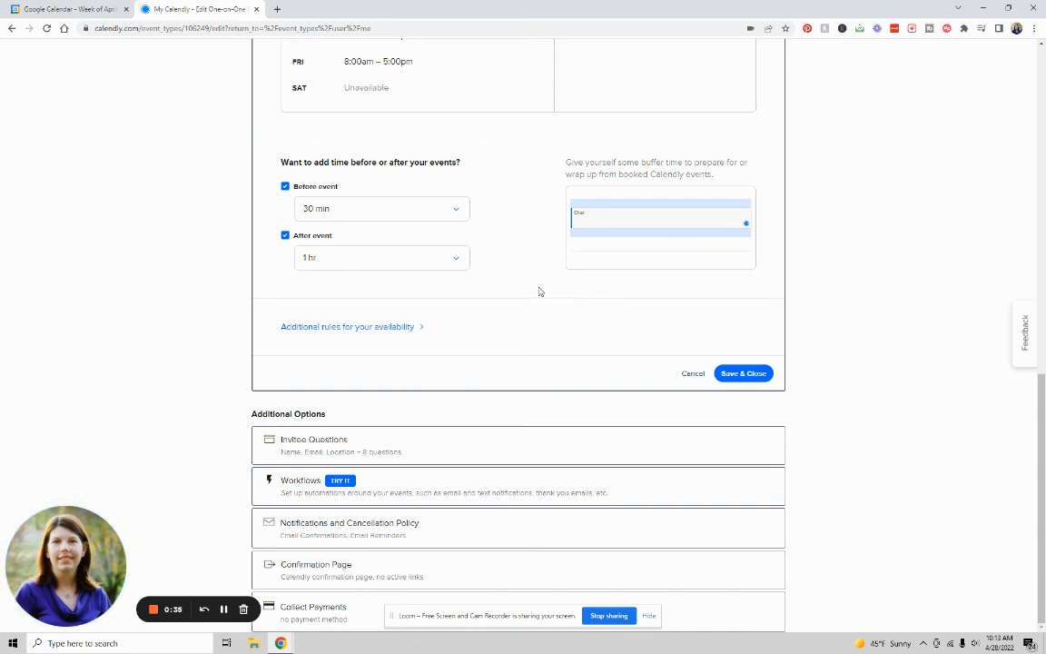
pyautogui.scroll(1, 535, 291)
pyautogui.scroll(1, 535, 291)
pyautogui.scroll(-1, 516, 318)
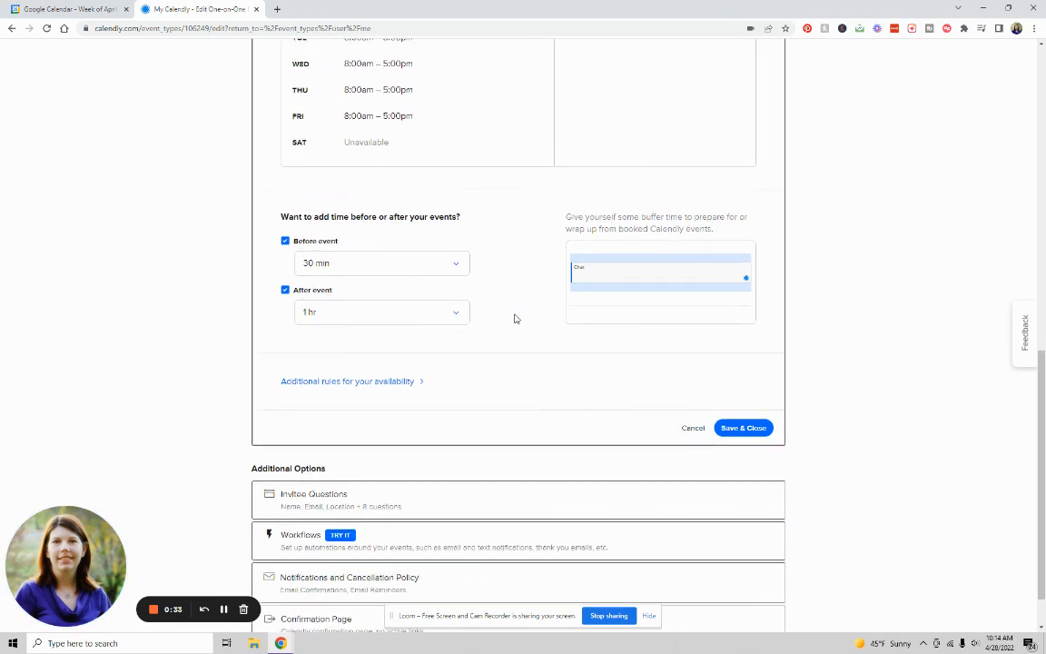